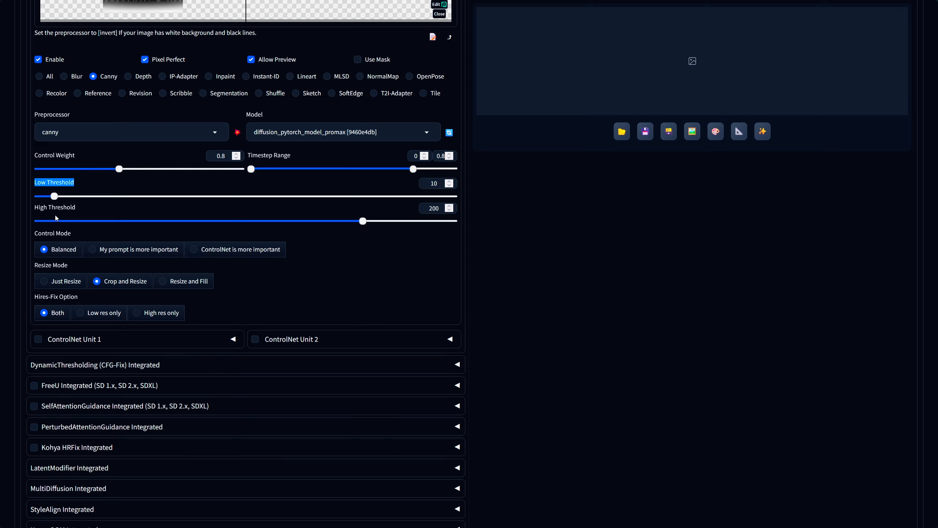
# Set the Canny low threshold to 50 and the high threshold to 150.
pyautogui.moveTo(55, 196); pyautogui.dragTo(124, 241)
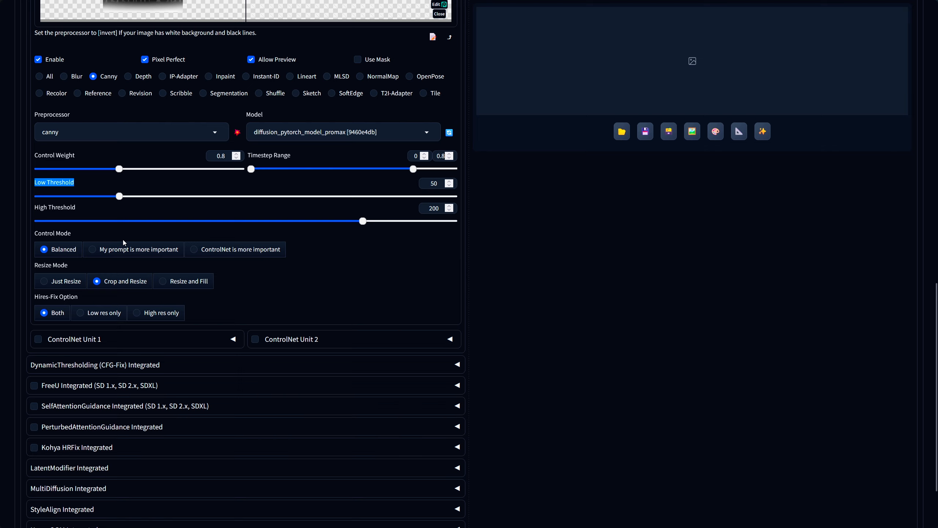
pyautogui.moveTo(84, 205); pyautogui.dragTo(9, 196)
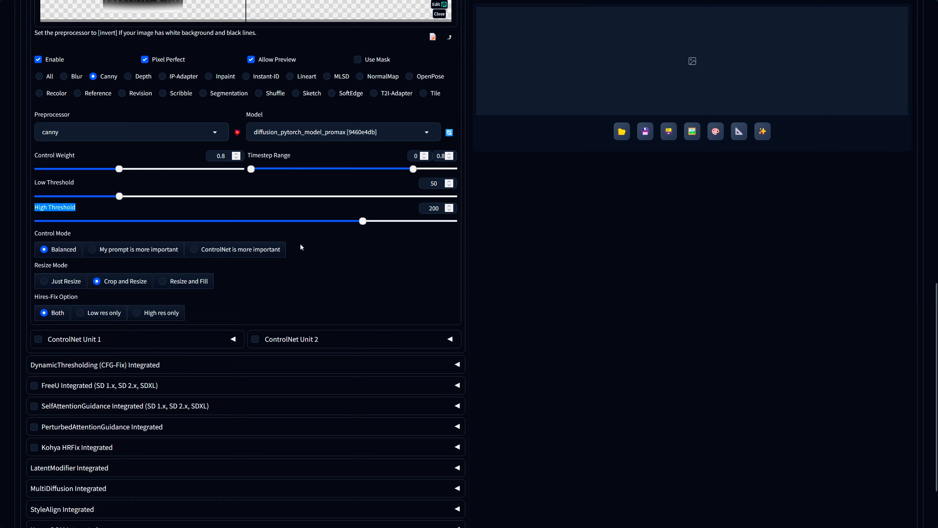
pyautogui.moveTo(364, 227); pyautogui.dragTo(452, 241)
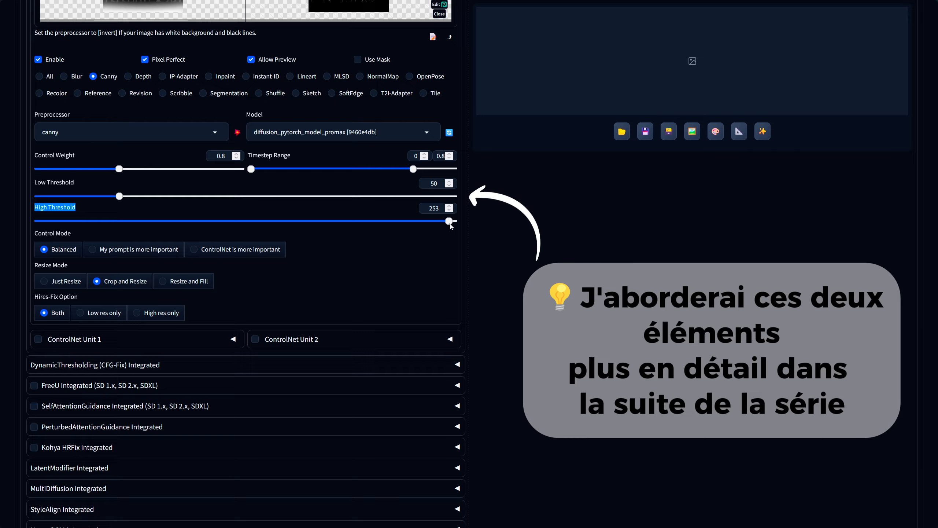
pyautogui.moveTo(451, 239); pyautogui.dragTo(287, 238)
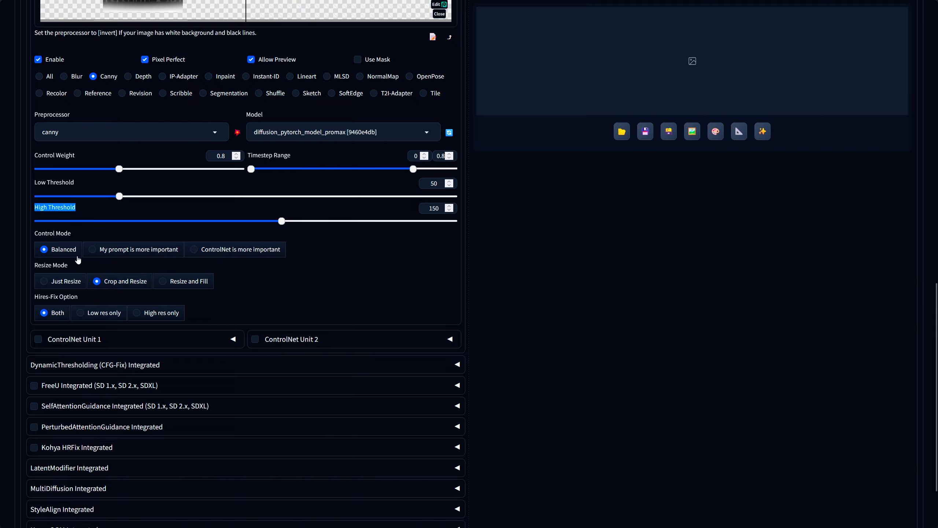
# Cycle through the ControlNet control modes and return to Balanced.
pyautogui.click(132, 252)
pyautogui.click(217, 251)
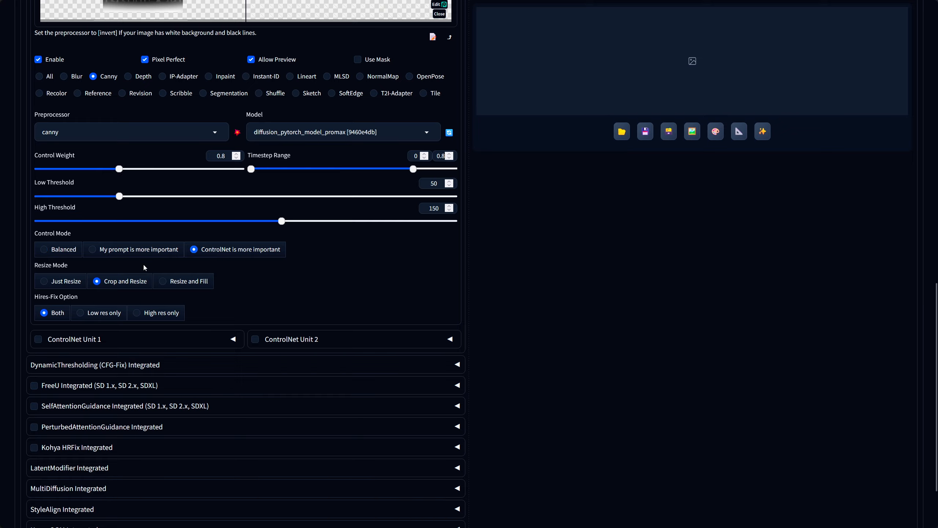
pyautogui.click(56, 250)
# Generate an image from the demon queen prompt with the current ControlNet settings and open the result.
pyautogui.scroll(15, 556, 429)
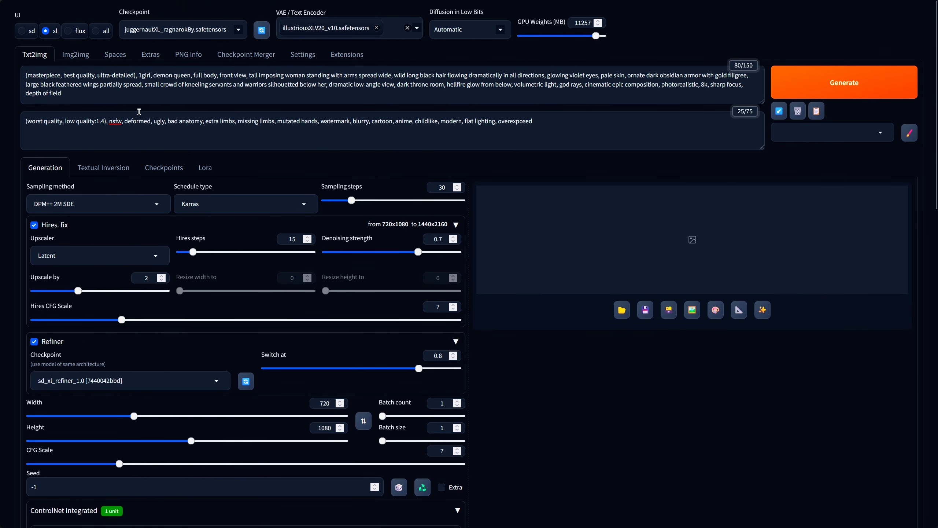
pyautogui.moveTo(106, 99); pyautogui.dragTo(15, 76)
pyautogui.click(170, 123)
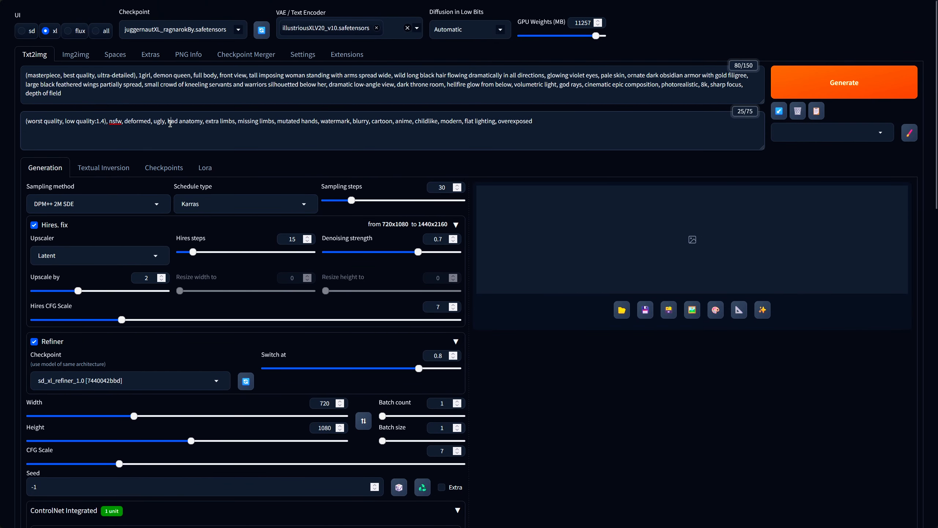
pyautogui.tripleClick(170, 124)
pyautogui.click(483, 100)
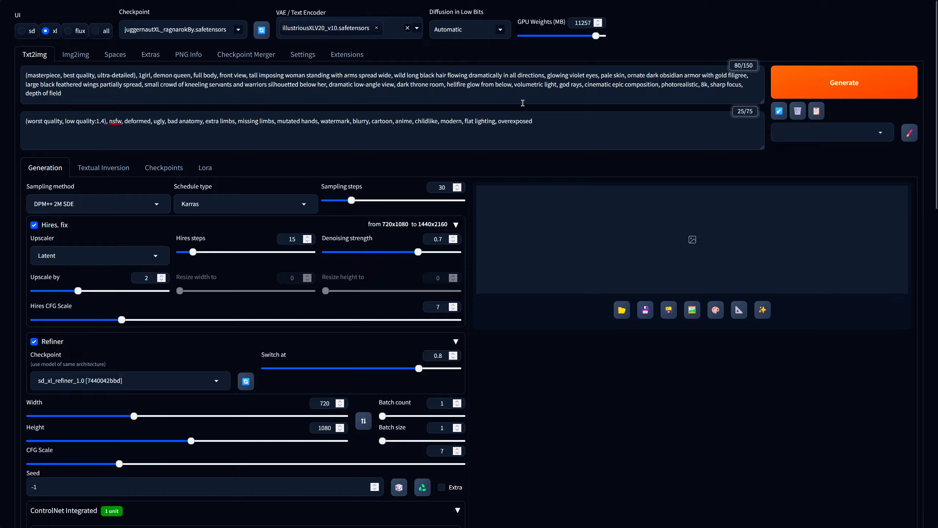
pyautogui.click(857, 84)
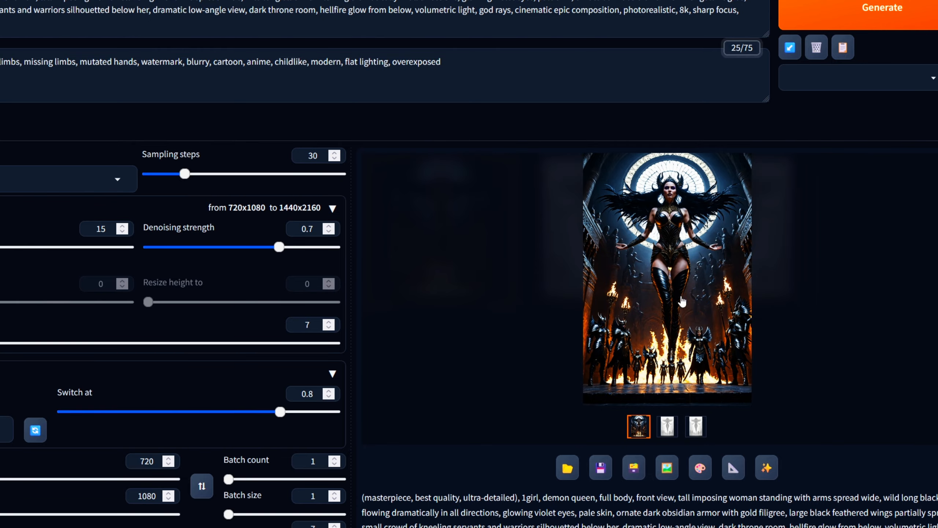
pyautogui.click(682, 301)
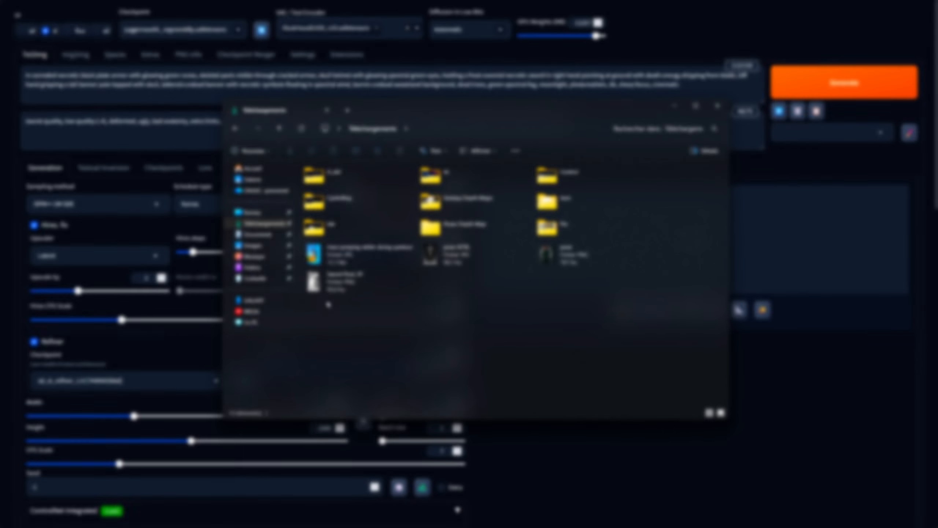
# Open the Sword Pose 29 depth map in the photo viewer and inspect it up close.
pyautogui.doubleClick(335, 282)
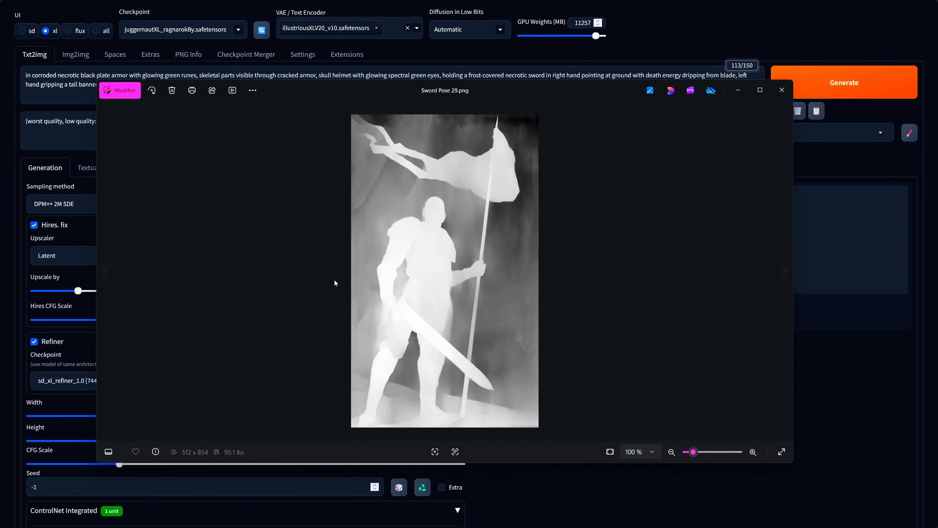
pyautogui.scroll(4, 451, 231)
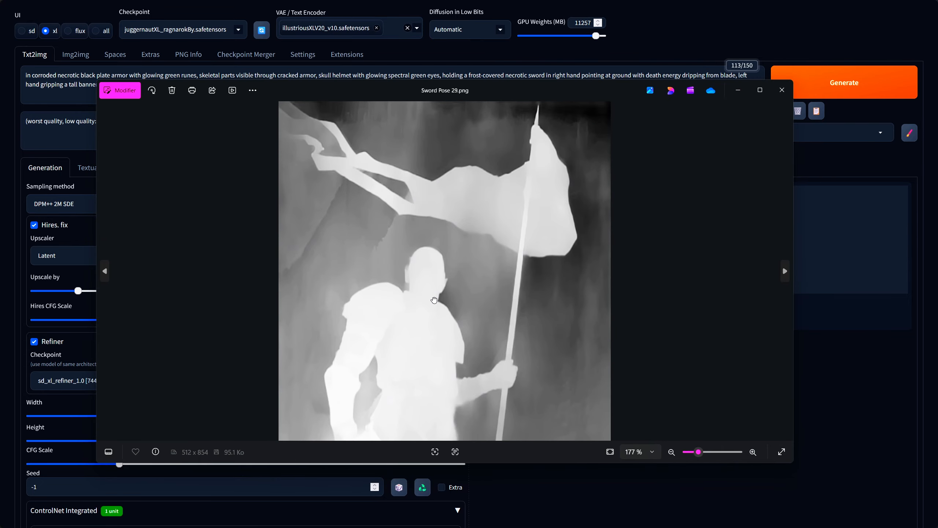
pyautogui.moveTo(523, 399); pyautogui.dragTo(537, 97)
pyautogui.scroll(-4, 495, 202)
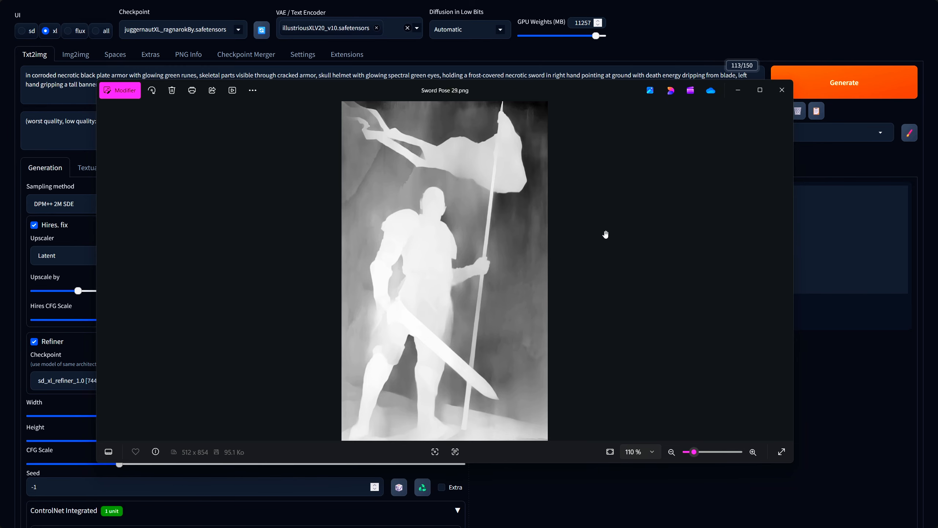
pyautogui.click(782, 90)
# Load Sword Pose 29 into the ControlNet unit's single image input.
pyautogui.scroll(-3, 196, 298)
pyautogui.scroll(-6, 197, 298)
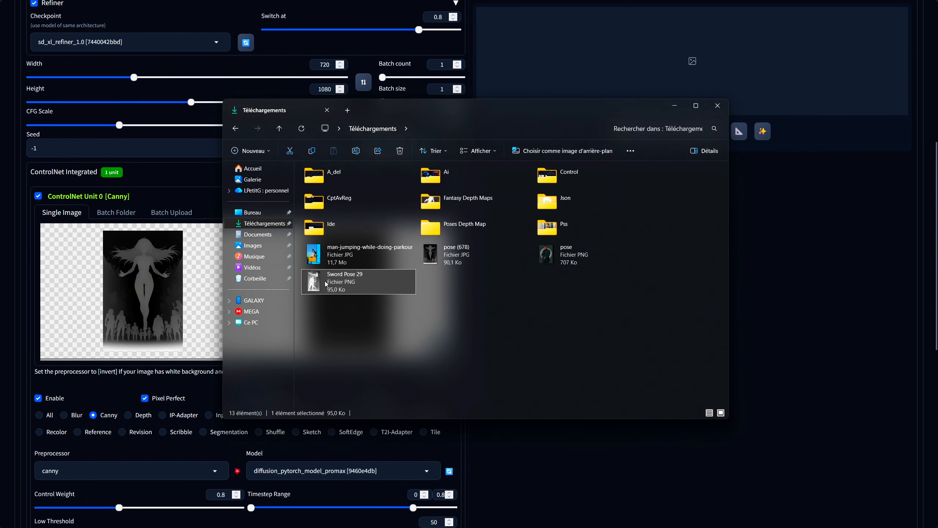
pyautogui.moveTo(332, 281); pyautogui.dragTo(141, 281)
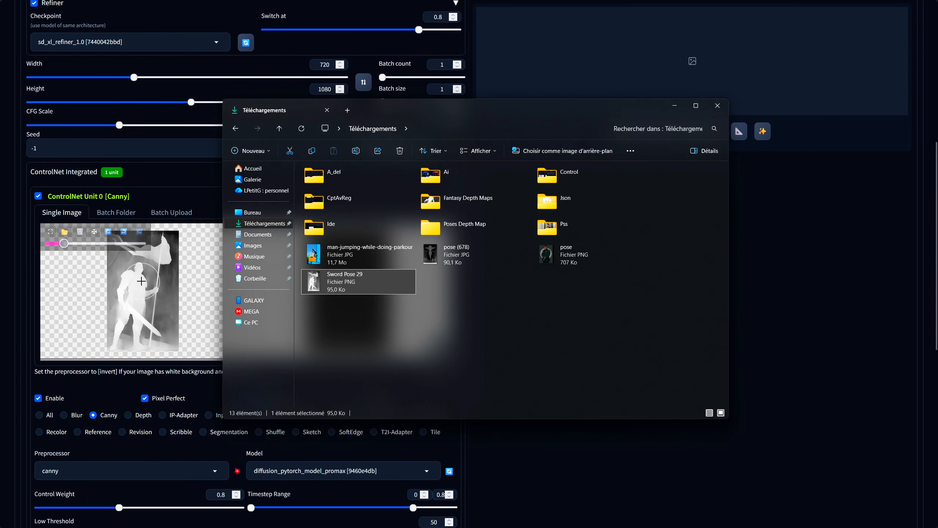
pyautogui.click(674, 105)
pyautogui.click(270, 231)
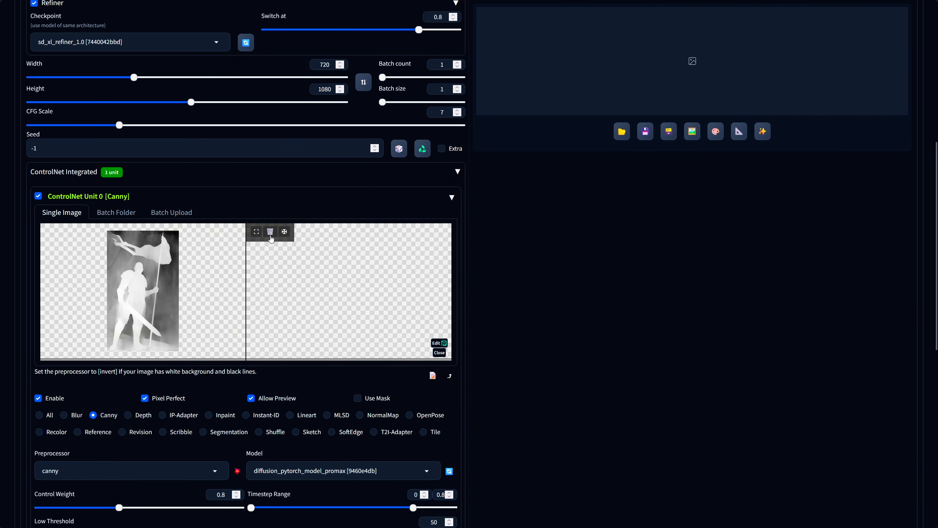
pyautogui.scroll(3, 136, 281)
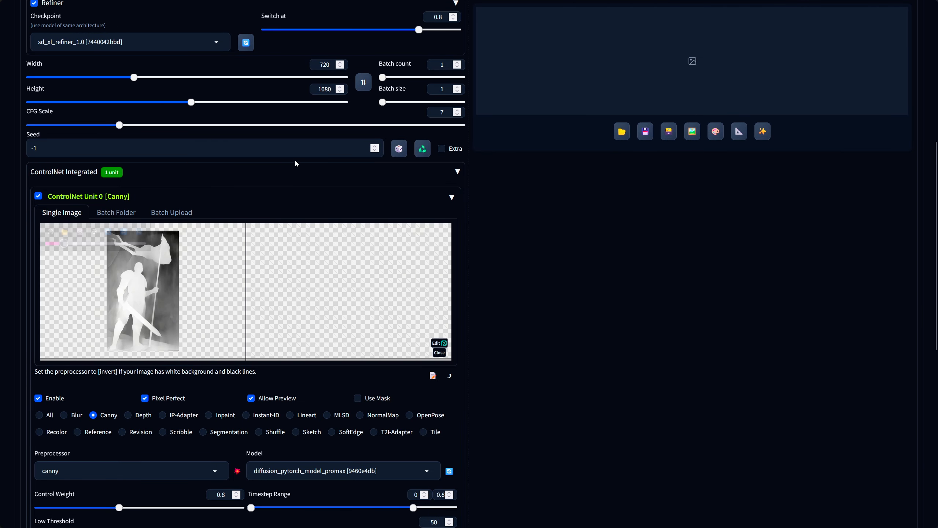
pyautogui.scroll(8, 293, 162)
pyautogui.scroll(-12, 202, 270)
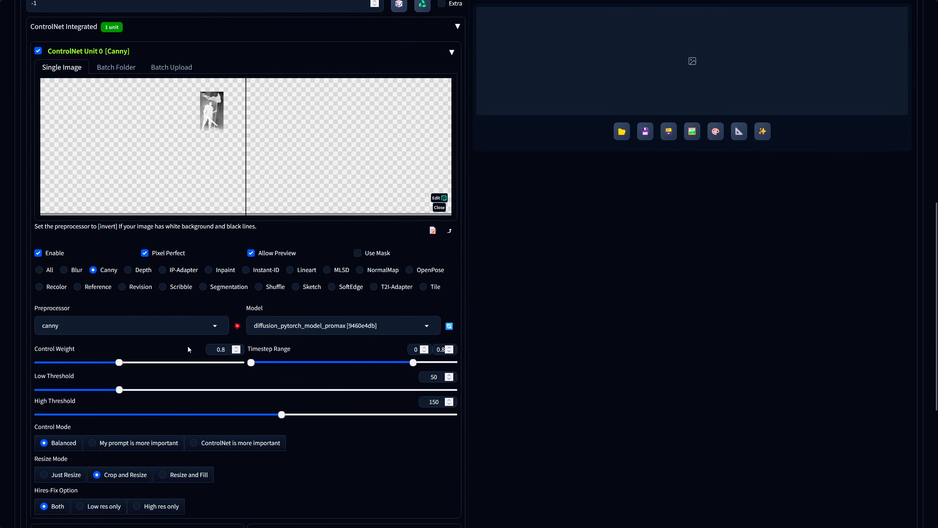
pyautogui.click(65, 325)
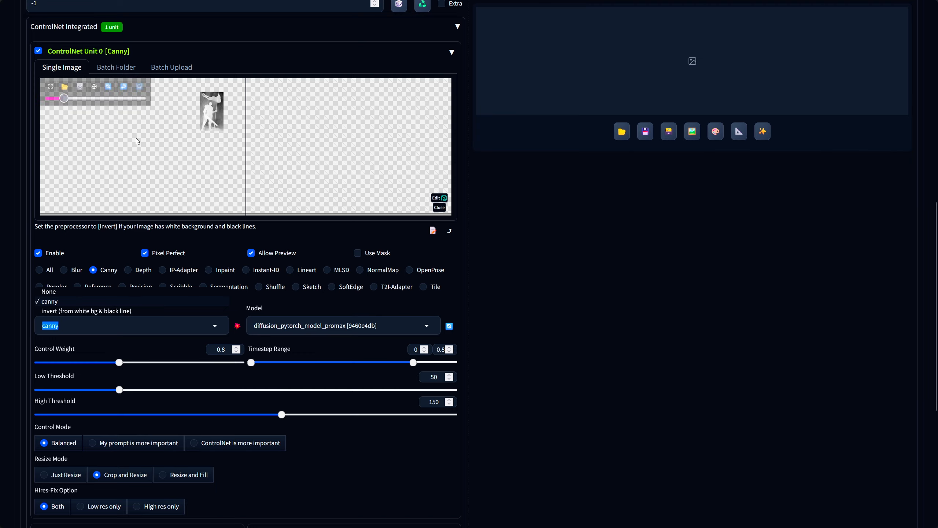
pyautogui.moveTo(144, 135)
pyautogui.click(108, 86)
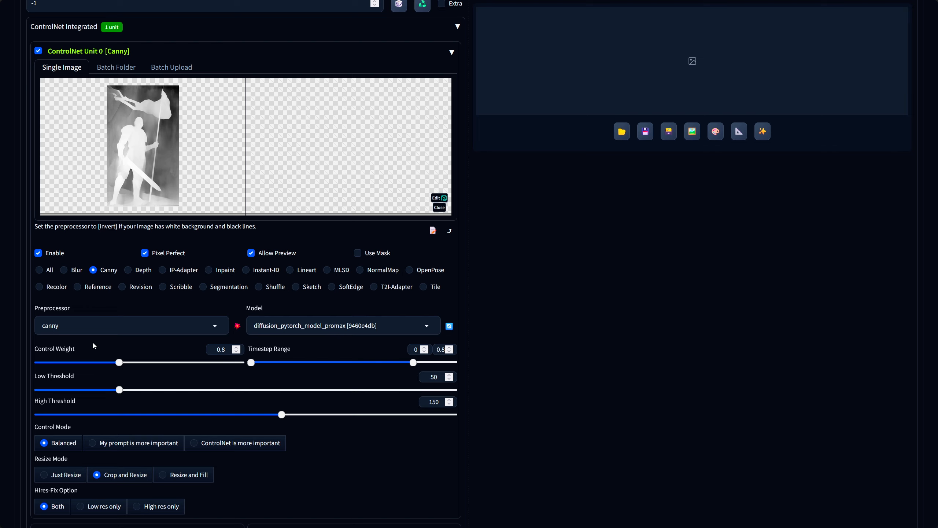
# Switch the preprocessor to invert (from white bg & black line), then back to canny.
pyautogui.click(78, 332)
pyautogui.click(64, 310)
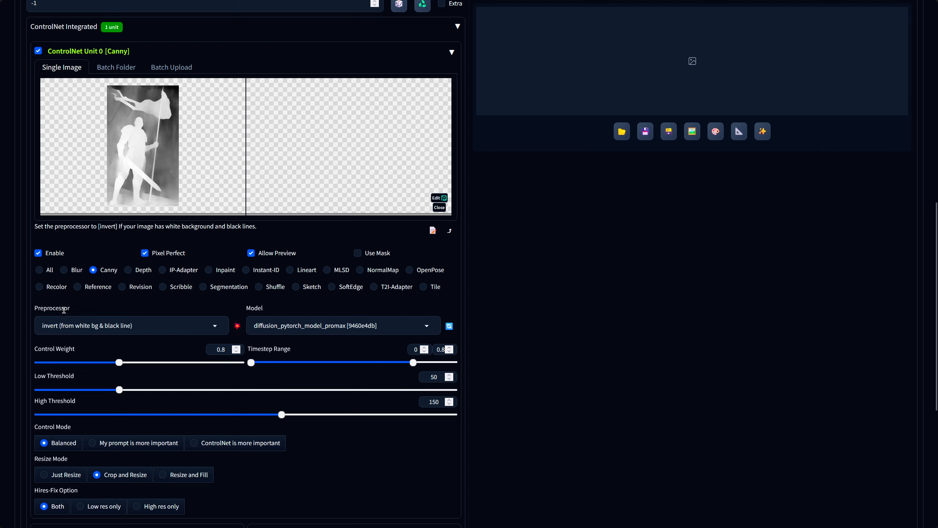
pyautogui.click(145, 328)
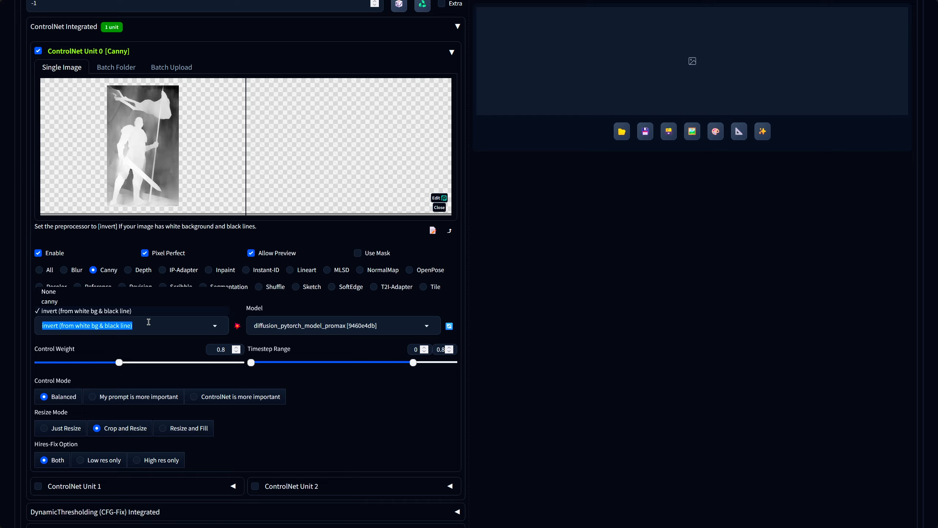
pyautogui.click(55, 302)
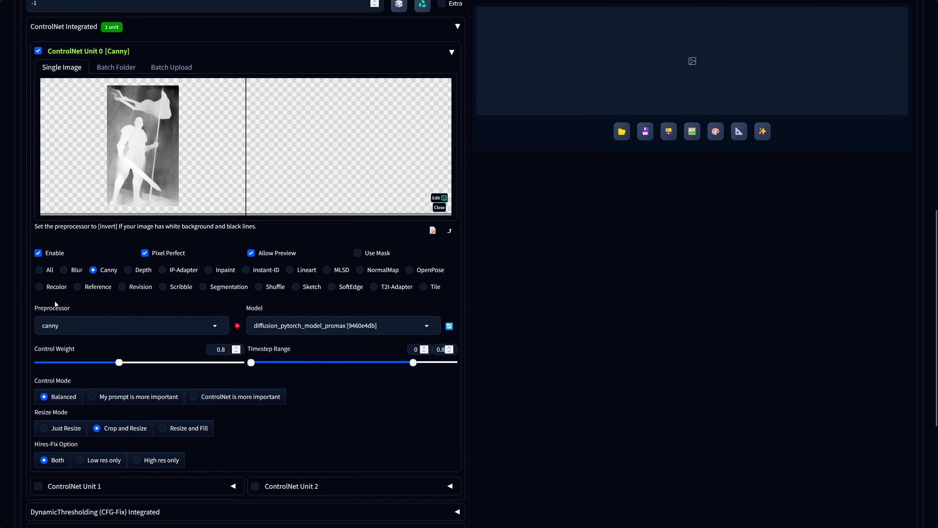
# Set the thresholds to 50 and 150 and run the canny preprocessor preview on the pose image.
pyautogui.moveTo(442, 377); pyautogui.dragTo(394, 406)
pyautogui.write('50150')
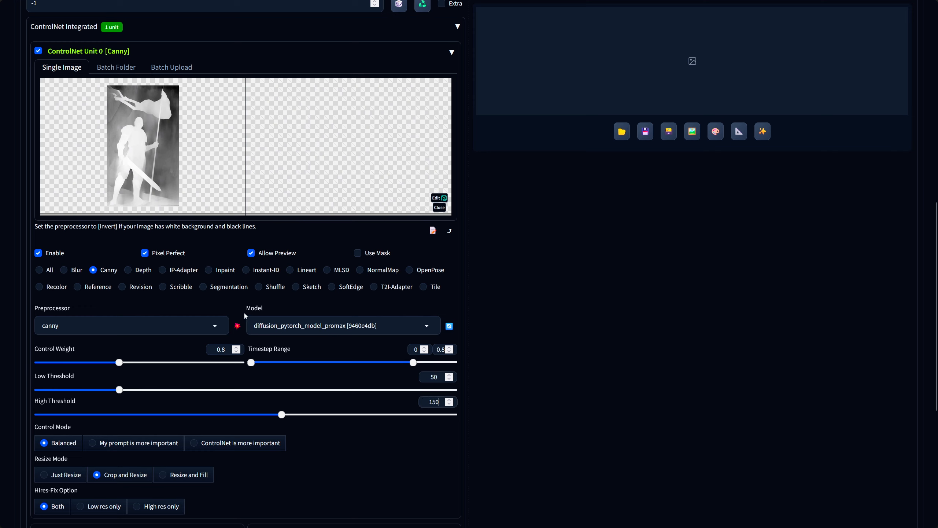
pyautogui.click(237, 325)
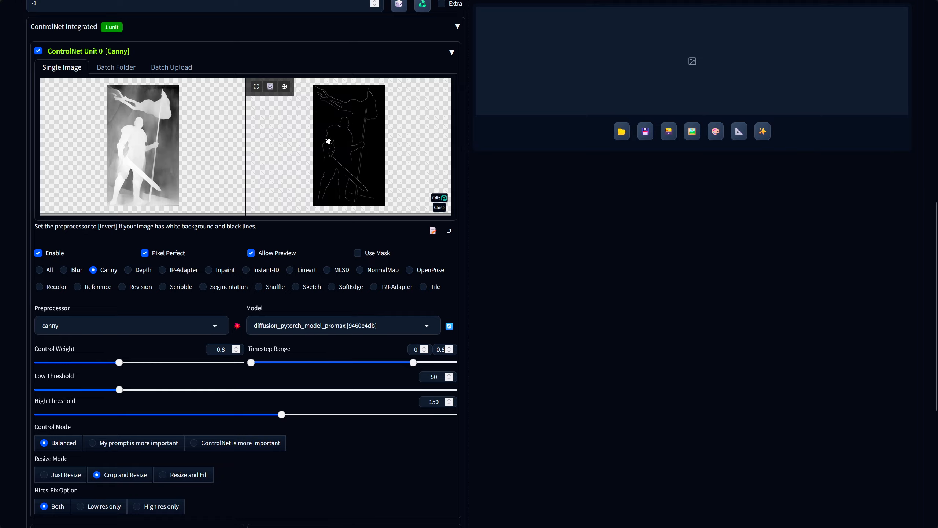
# Generate an image from the death knight prompt guided by the pose and open the result.
pyautogui.scroll(10, 538, 249)
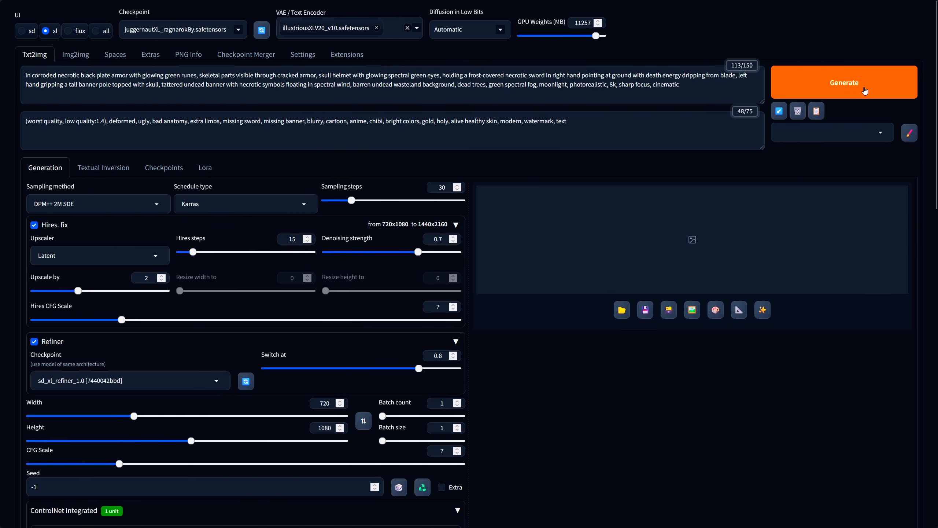
pyautogui.moveTo(682, 85); pyautogui.dragTo(82, 66)
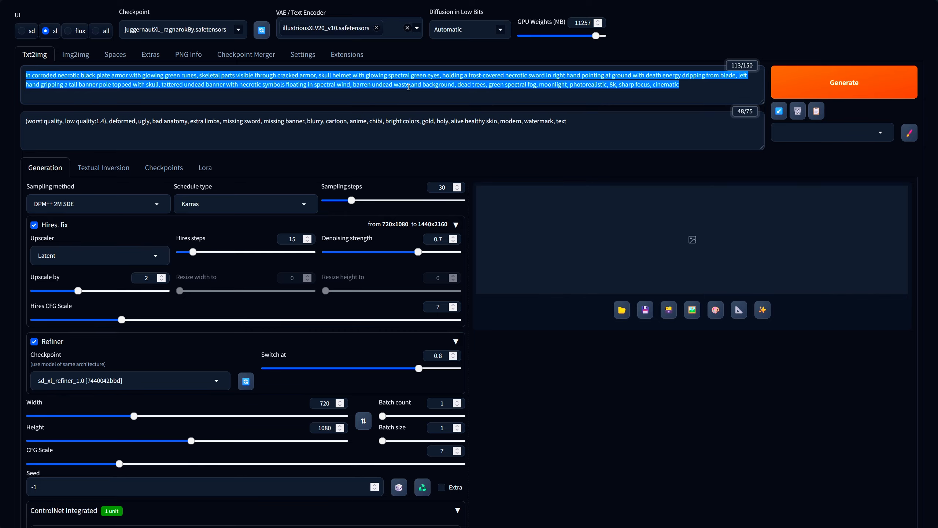
pyautogui.click(699, 94)
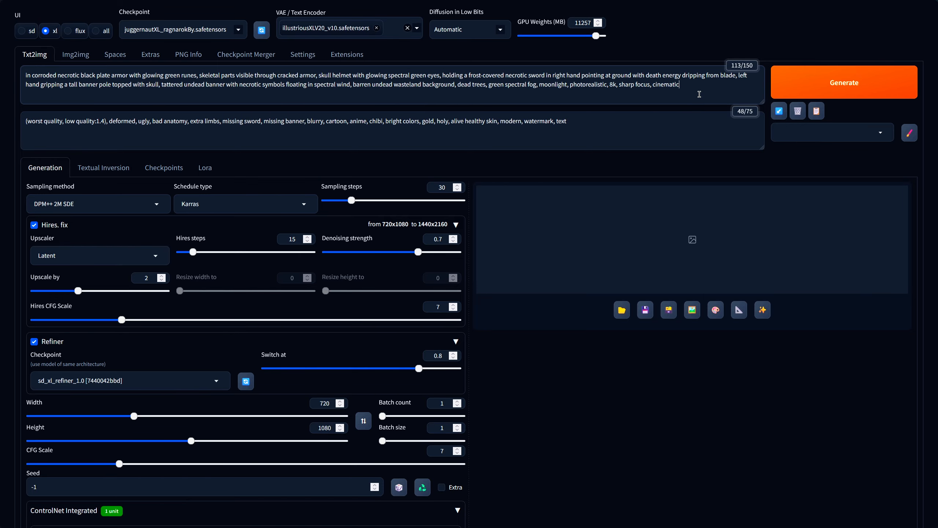
pyautogui.click(849, 88)
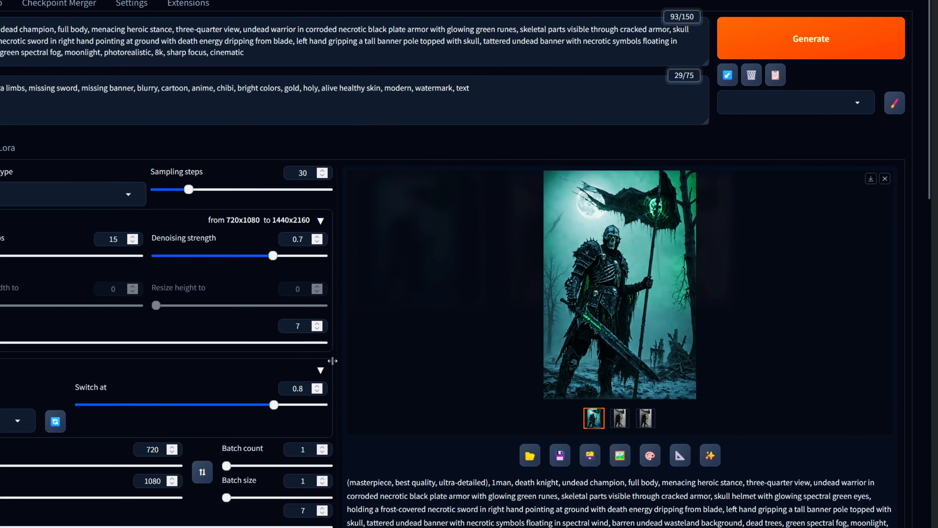
pyautogui.click(677, 284)
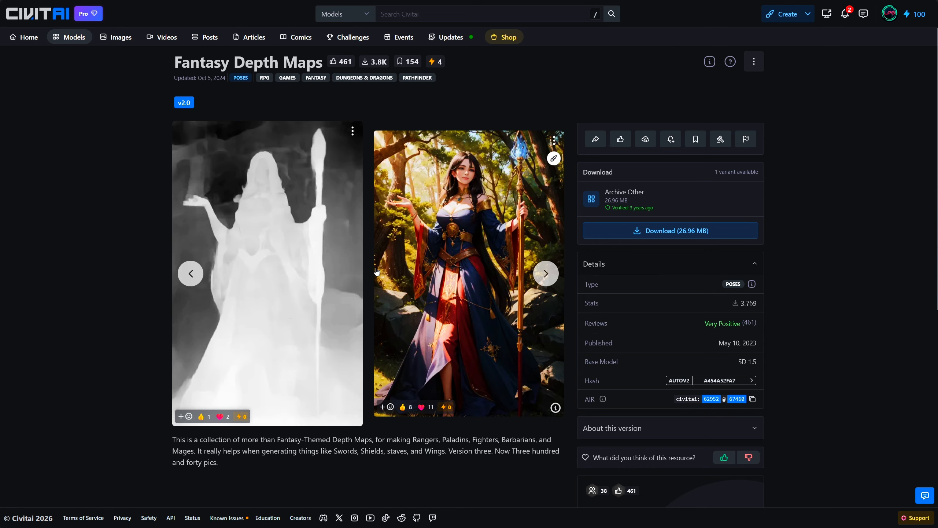
# Browse the Fantasy Depth Maps preview images on Civitai.
pyautogui.click(546, 273)
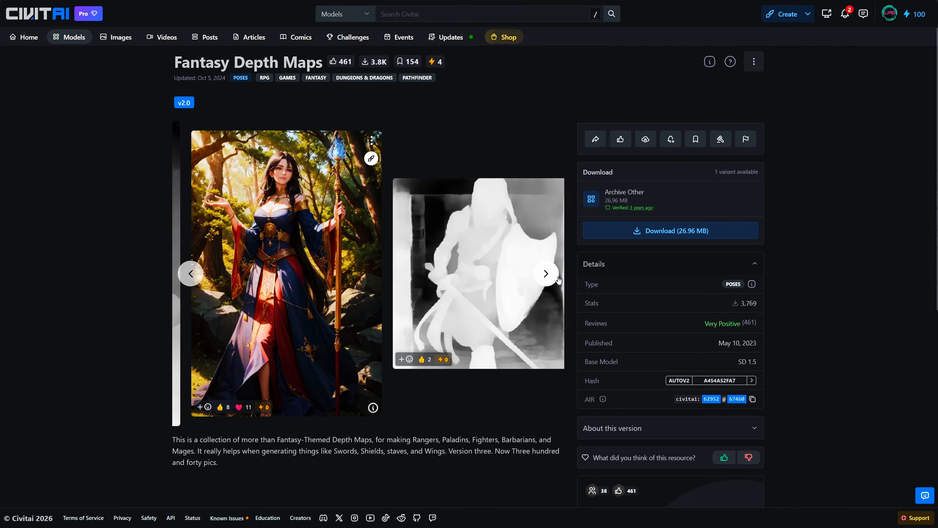